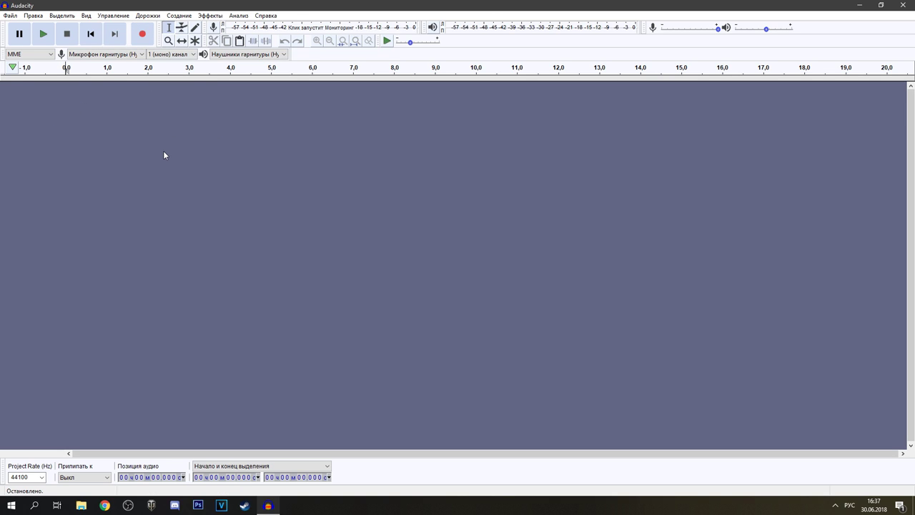
Record a voice clip about 7 seconds long from the microphone and play it back.
{"action": "left_click", "coordinate": [142, 34]}
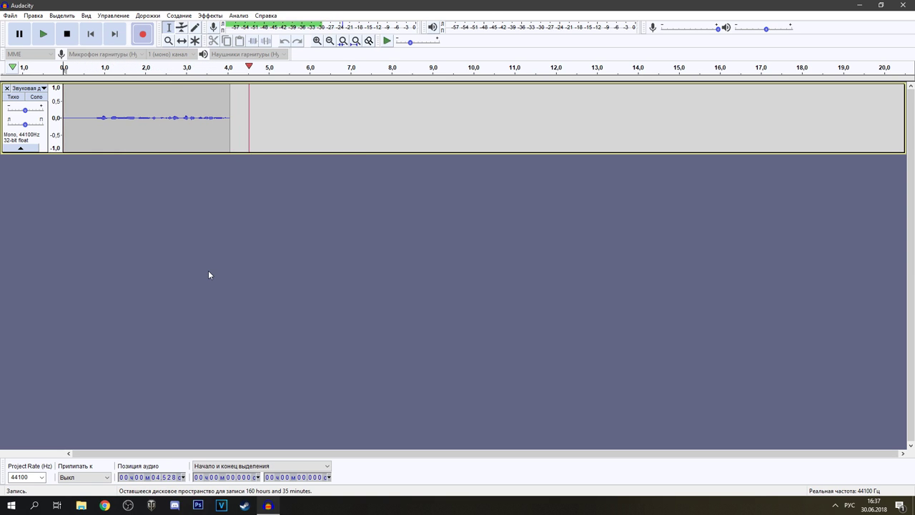
{"action": "left_click", "coordinate": [67, 34]}
{"action": "left_click", "coordinate": [82, 129]}
{"action": "left_click", "coordinate": [43, 36]}
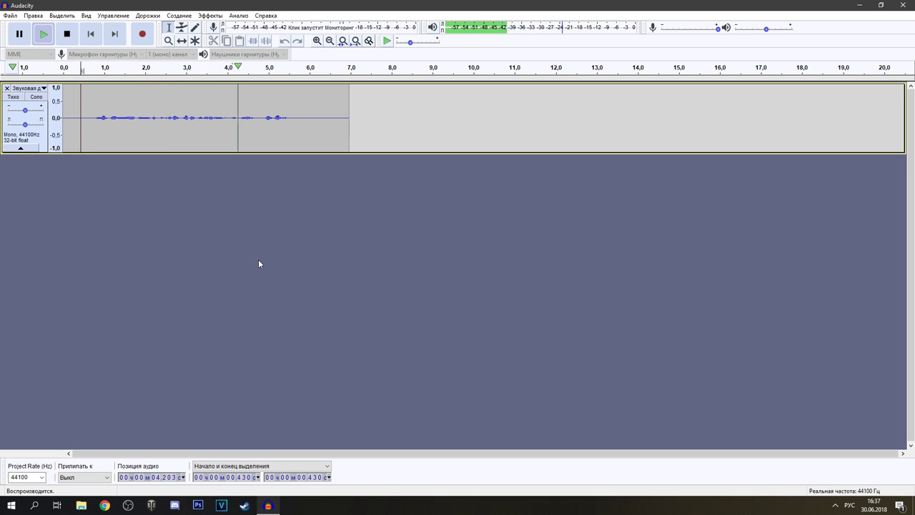
Amplify the whole recording by 20 dB.
{"action": "left_click", "coordinate": [123, 127]}
{"action": "double_click", "coordinate": [123, 126]}
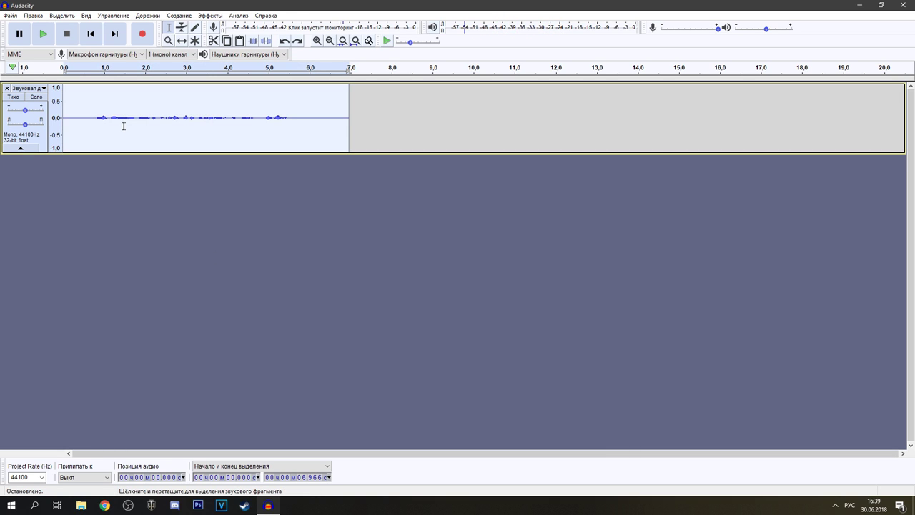
{"action": "left_click", "coordinate": [210, 15]}
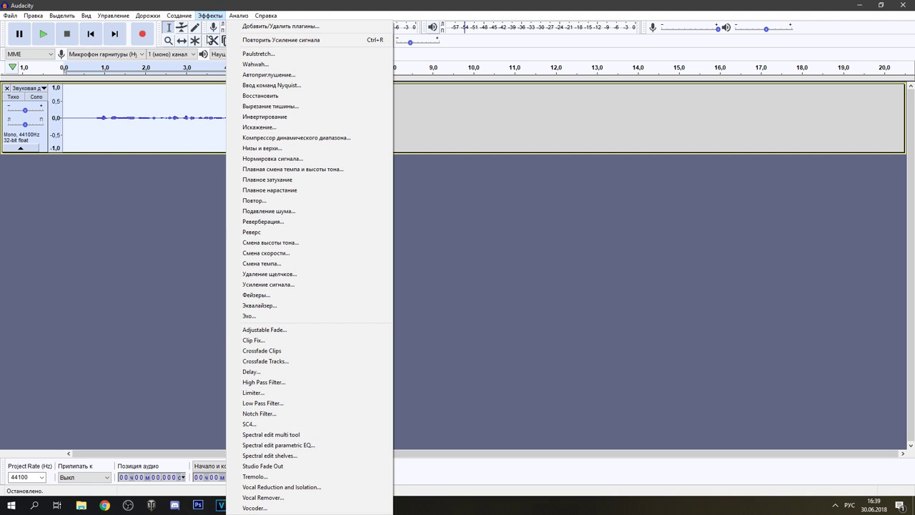
{"action": "left_click", "coordinate": [283, 285]}
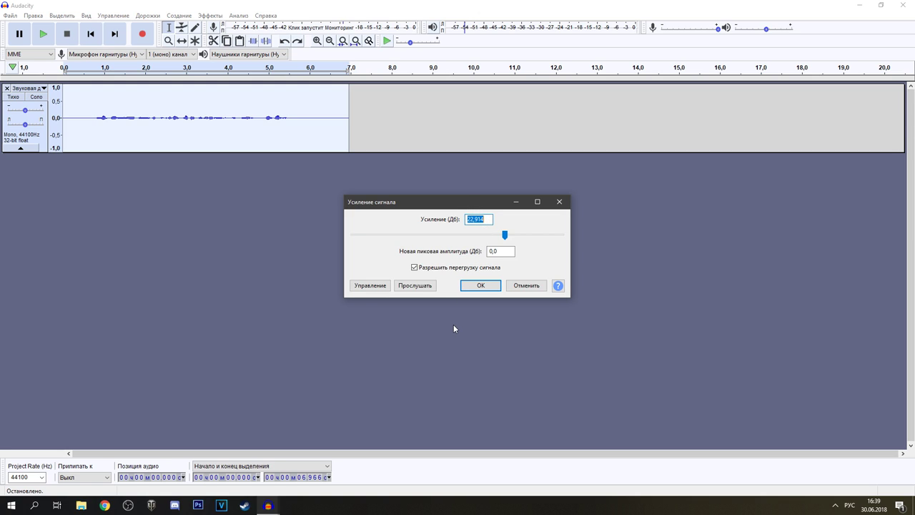
{"action": "type", "text": "20"}
{"action": "left_click", "coordinate": [478, 289]}
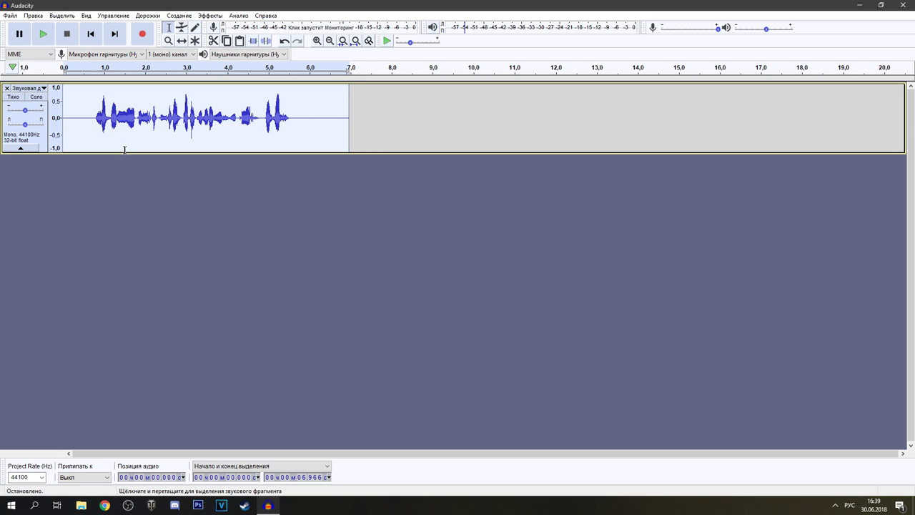
Play the amplified recording from its beginning to check the volume and background noise.
{"action": "left_click", "coordinate": [125, 150]}
{"action": "left_click", "coordinate": [272, 136]}
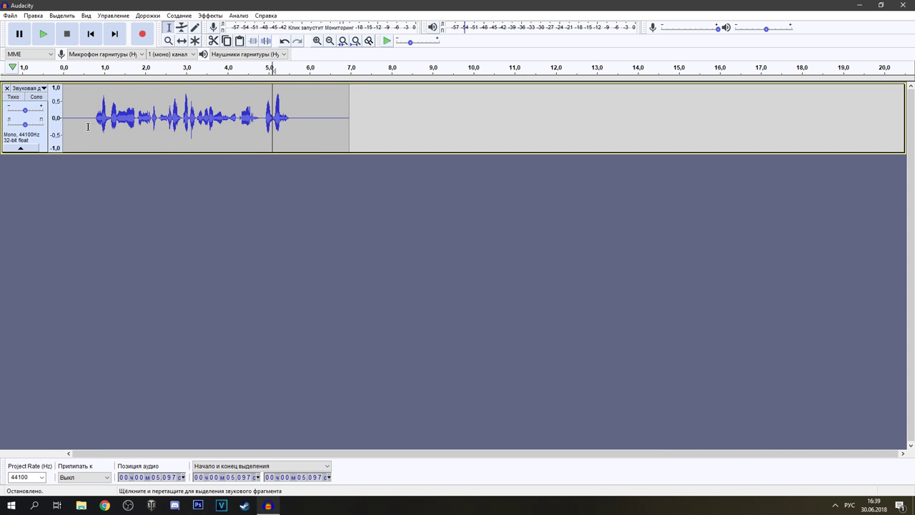
{"action": "left_click", "coordinate": [63, 132]}
{"action": "key", "text": "space"}
Create a noise profile from the speech-free stretch between about 6.2 and 6.65 seconds.
{"action": "left_click_drag", "start_coordinate": [318, 127], "coordinate": [336, 130]}
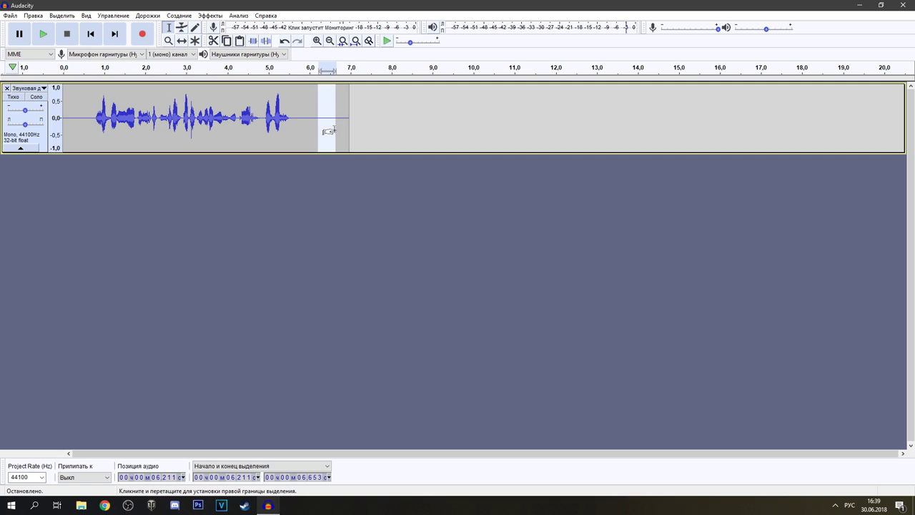
{"action": "left_click", "coordinate": [206, 18]}
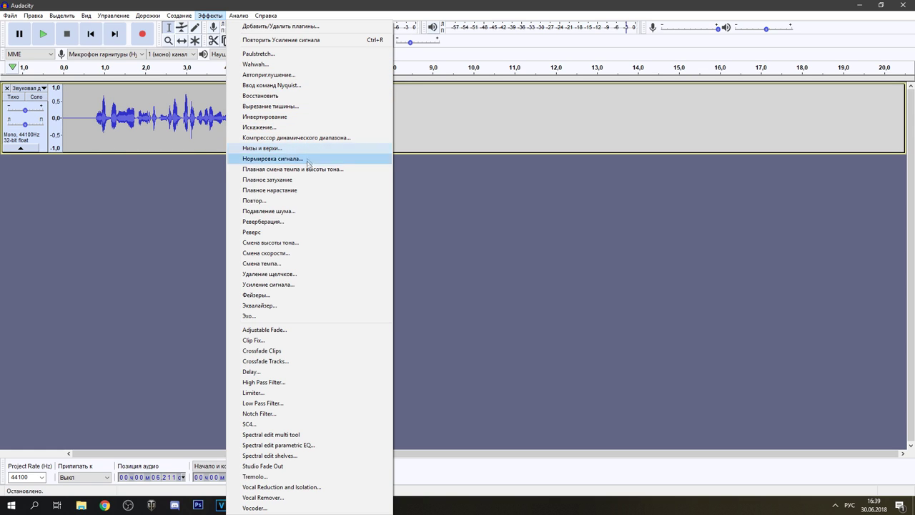
{"action": "left_click", "coordinate": [300, 212]}
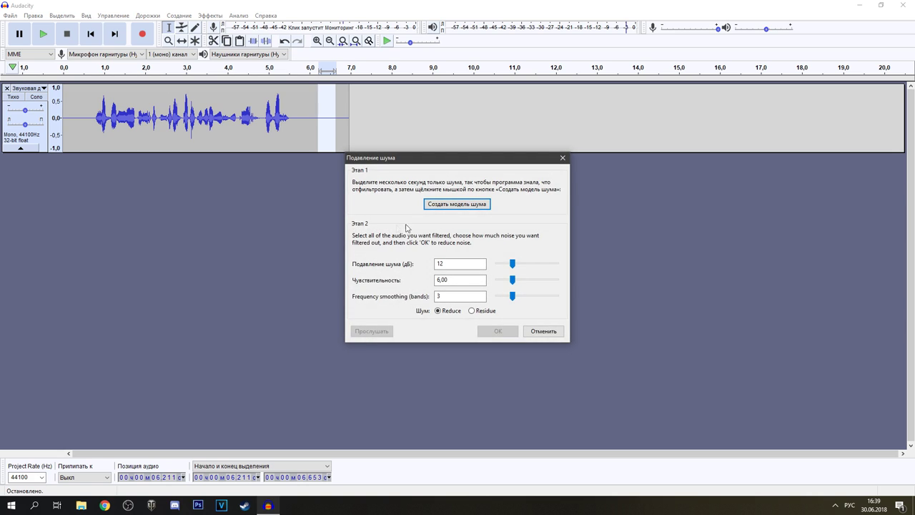
{"action": "left_click", "coordinate": [473, 207]}
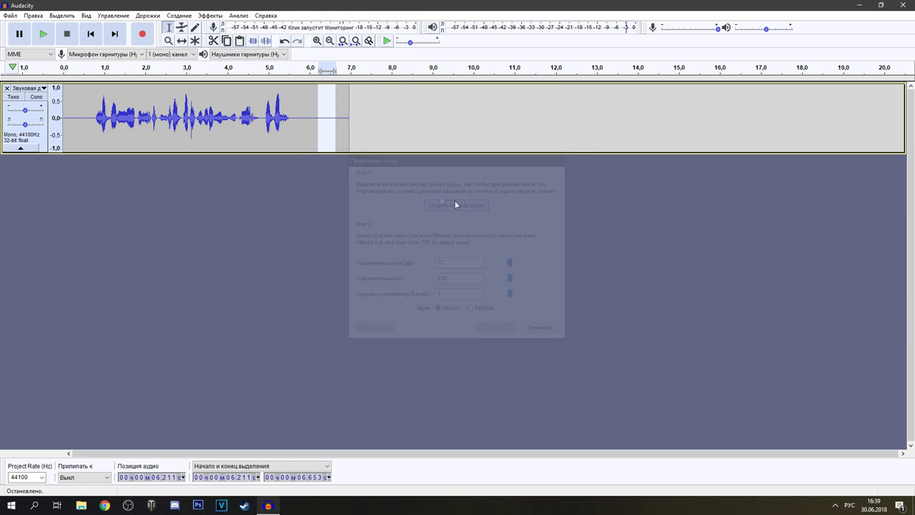
Apply Noise Reduction to the whole recording with 12 dB, sensitivity 6.00 and 3 smoothing bands, and play the result.
{"action": "left_click", "coordinate": [245, 121]}
{"action": "double_click", "coordinate": [245, 122]}
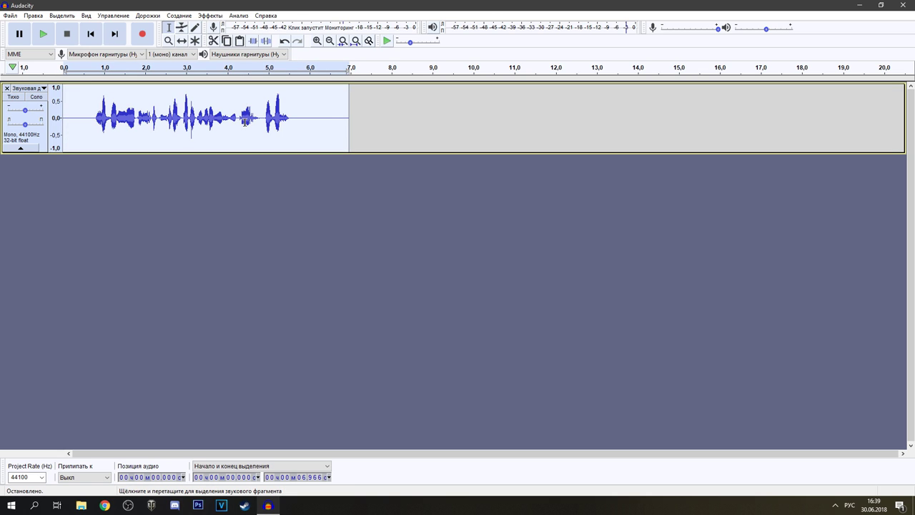
{"action": "left_click", "coordinate": [188, 16]}
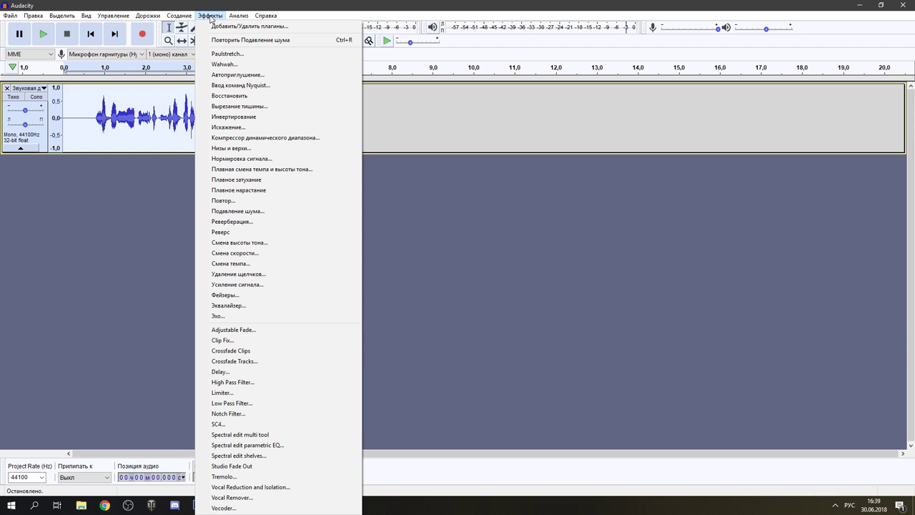
{"action": "left_click", "coordinate": [269, 212]}
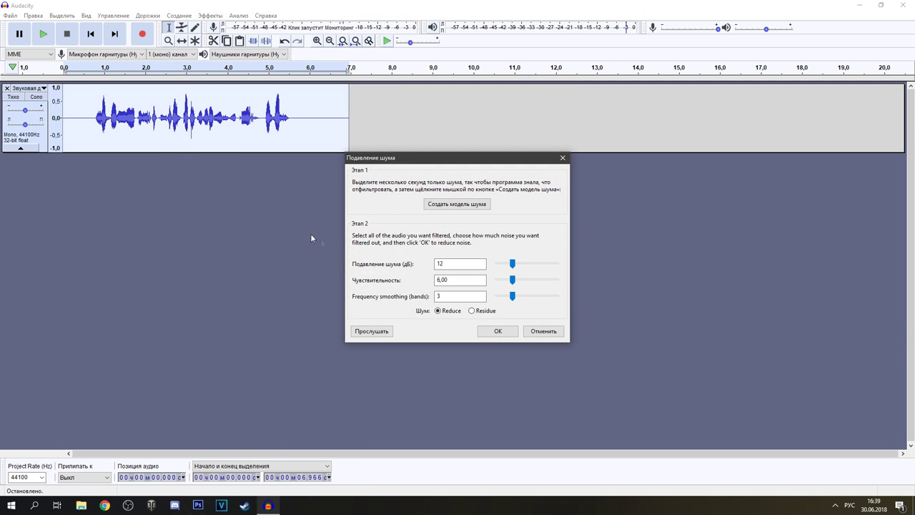
{"action": "left_click", "coordinate": [497, 332]}
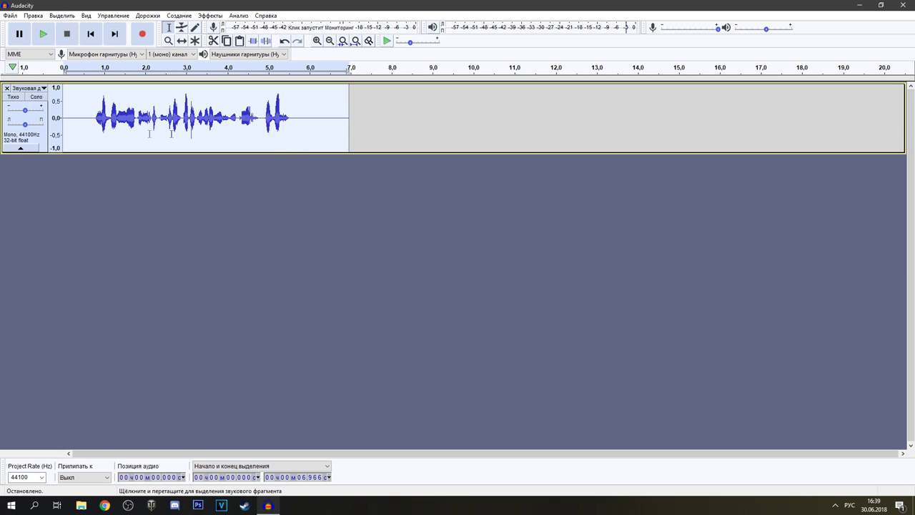
{"action": "left_click", "coordinate": [69, 127]}
{"action": "key", "text": "space"}
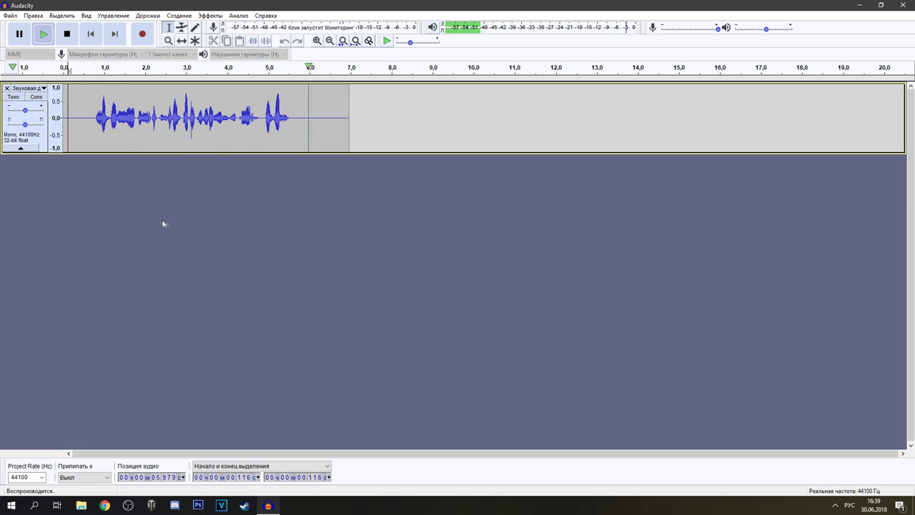
Compress the whole recording's dynamic range with a -12 dB threshold and 2:1 ratio, and listen to the result.
{"action": "key", "text": "ctrl+a"}
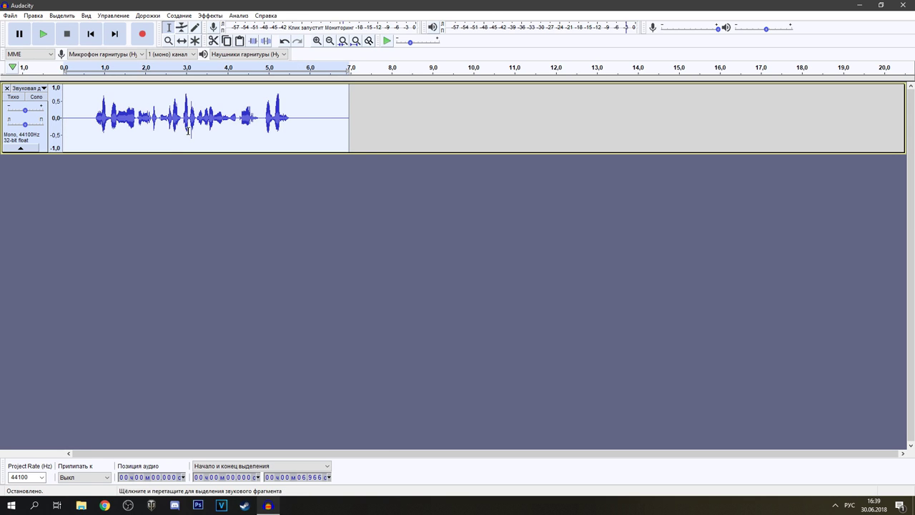
{"action": "left_click", "coordinate": [210, 15]}
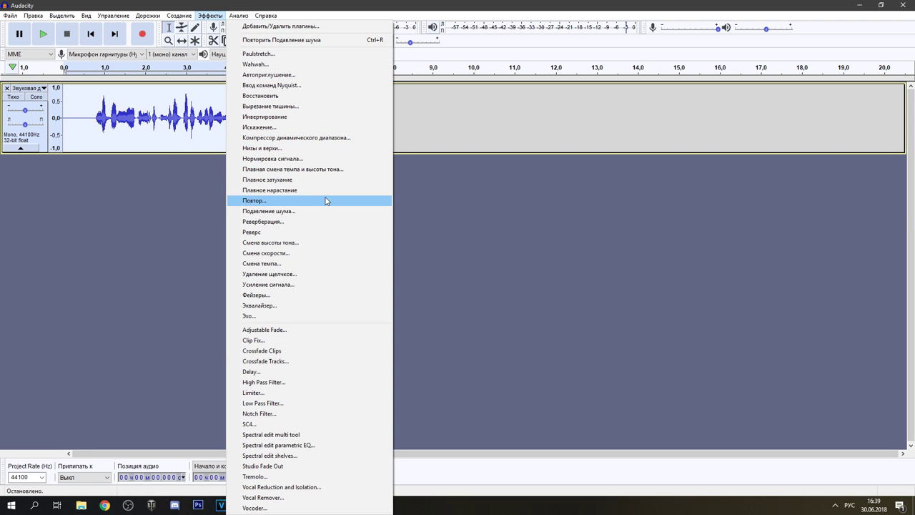
{"action": "left_click", "coordinate": [306, 138]}
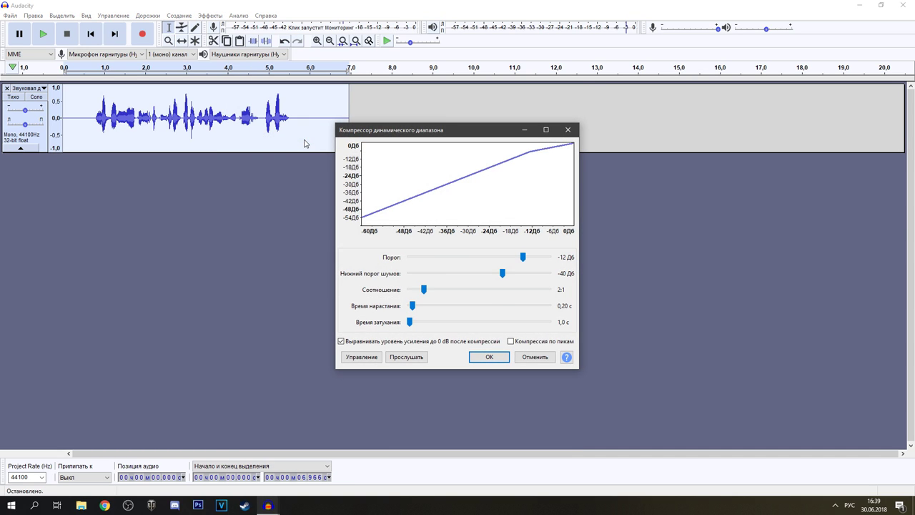
{"action": "left_click", "coordinate": [491, 357]}
{"action": "left_click", "coordinate": [78, 135]}
{"action": "key", "text": "space"}
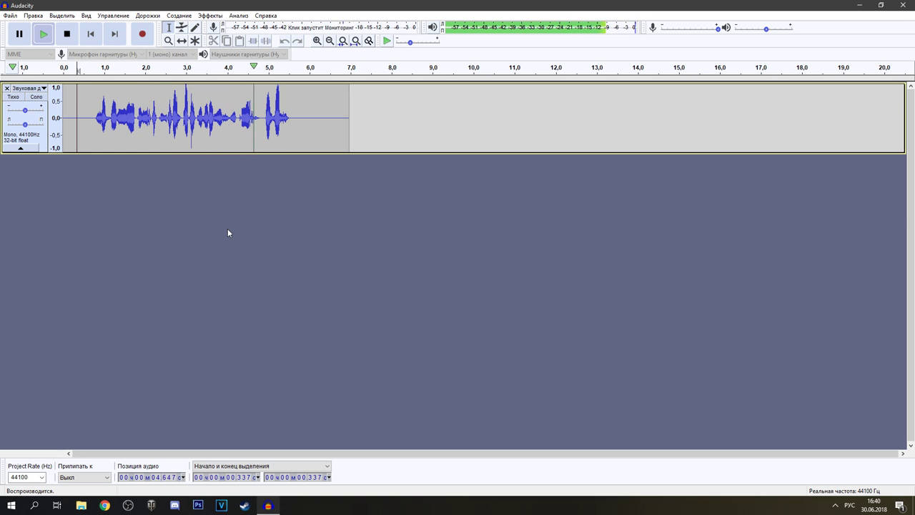
{"action": "key", "text": "space"}
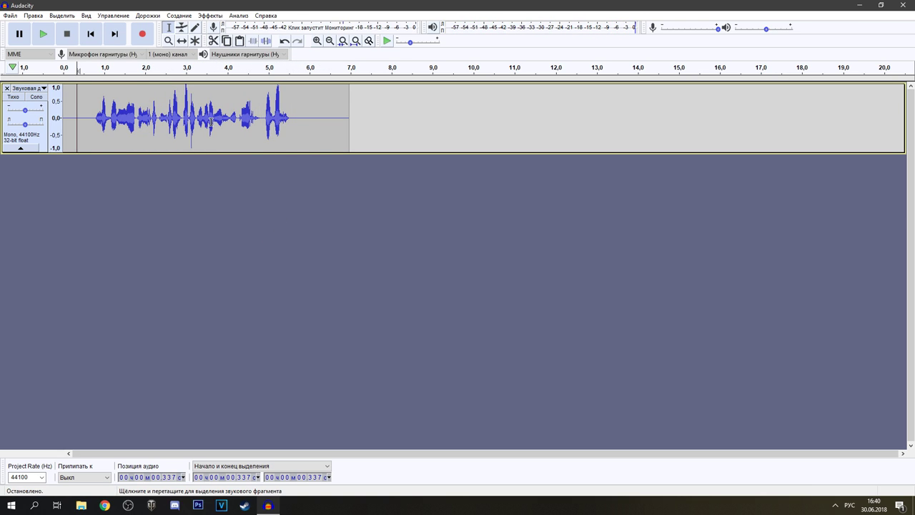
Apply the equalizer's Bass Boost curve to the whole recording and play the result.
{"action": "key", "text": "ctrl+a"}
{"action": "left_click", "coordinate": [210, 15]}
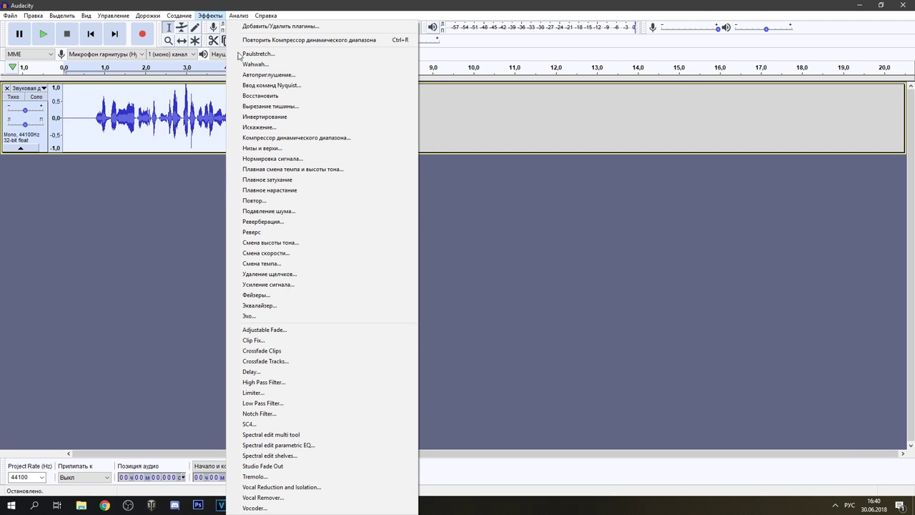
{"action": "left_click", "coordinate": [294, 305]}
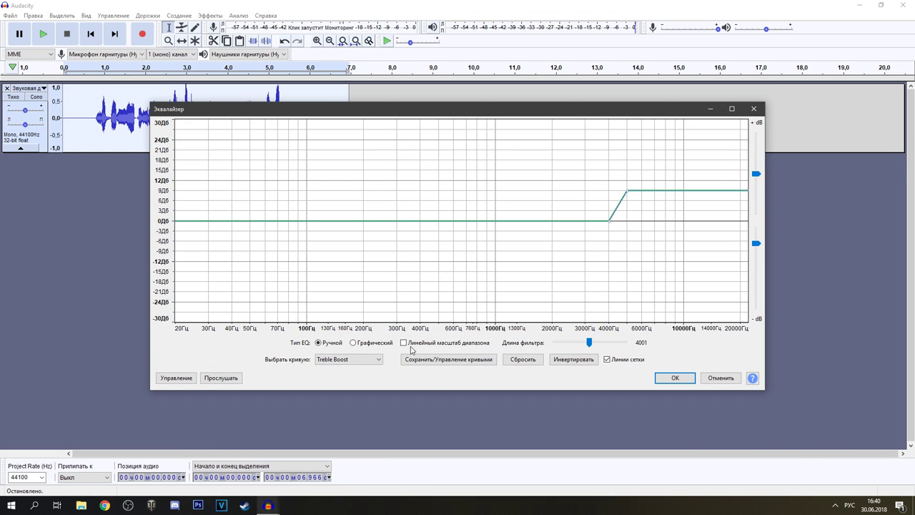
{"action": "left_click", "coordinate": [349, 359]}
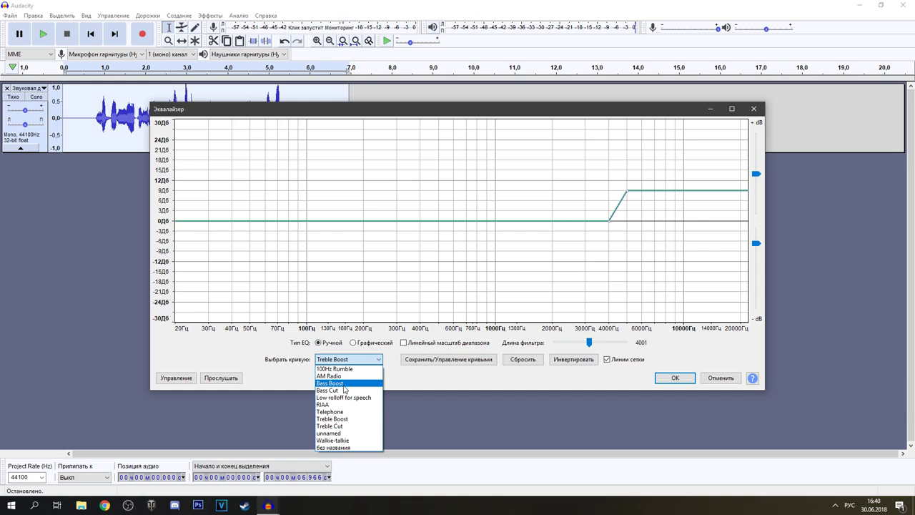
{"action": "left_click", "coordinate": [344, 390]}
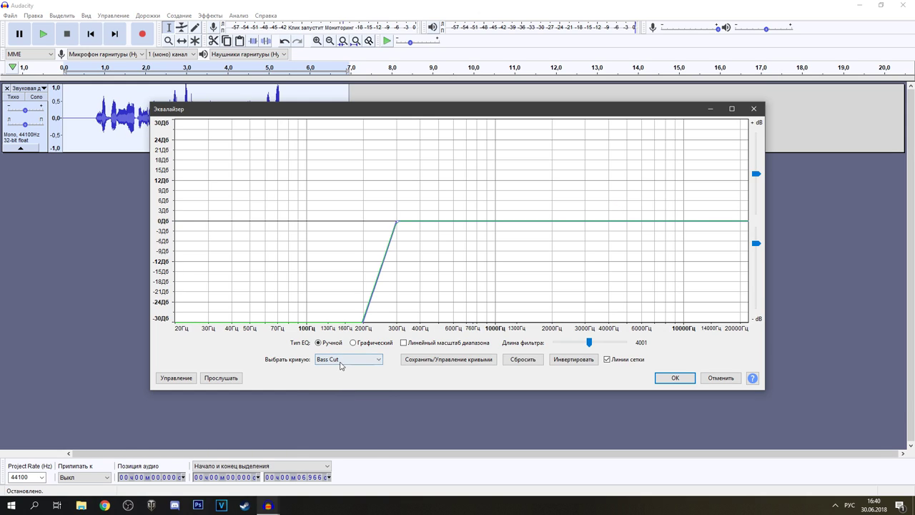
{"action": "left_click", "coordinate": [347, 360]}
{"action": "left_click", "coordinate": [342, 384]}
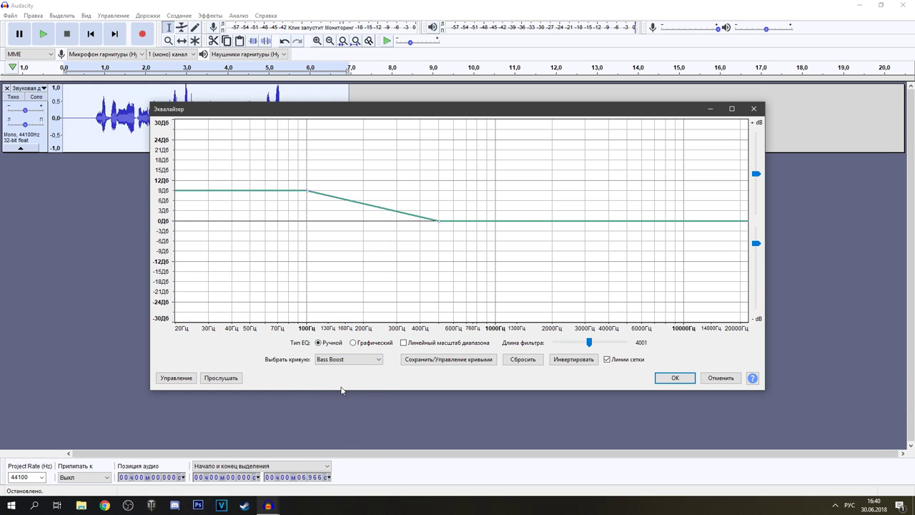
{"action": "left_click", "coordinate": [674, 377]}
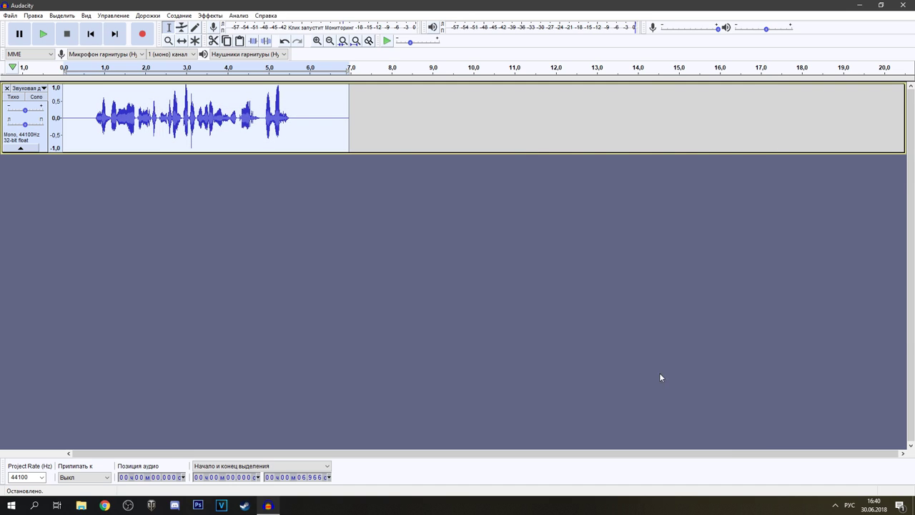
{"action": "left_click", "coordinate": [85, 131]}
{"action": "key", "text": "space"}
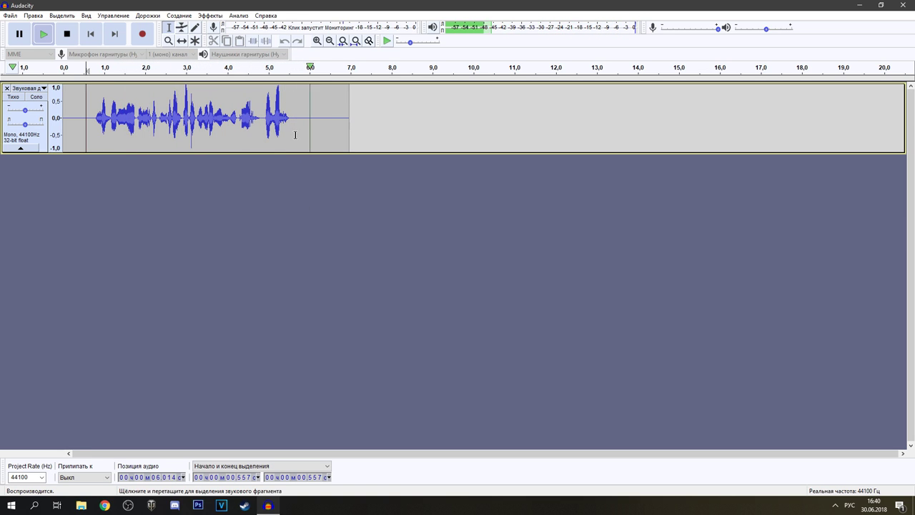
Apply the equalizer's Treble Boost curve to the whole recording and play it from the beginning.
{"action": "left_click", "coordinate": [209, 15]}
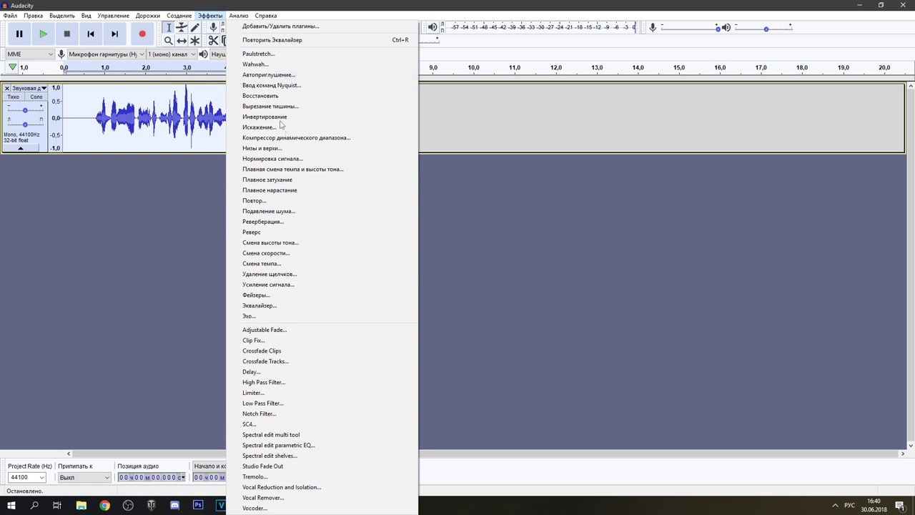
{"action": "left_click", "coordinate": [281, 305]}
{"action": "left_click", "coordinate": [334, 359]}
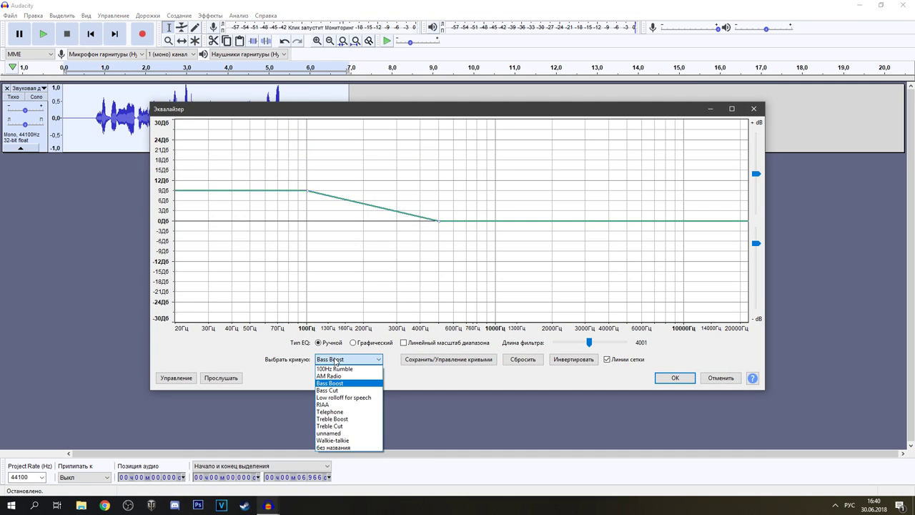
{"action": "left_click", "coordinate": [346, 427]}
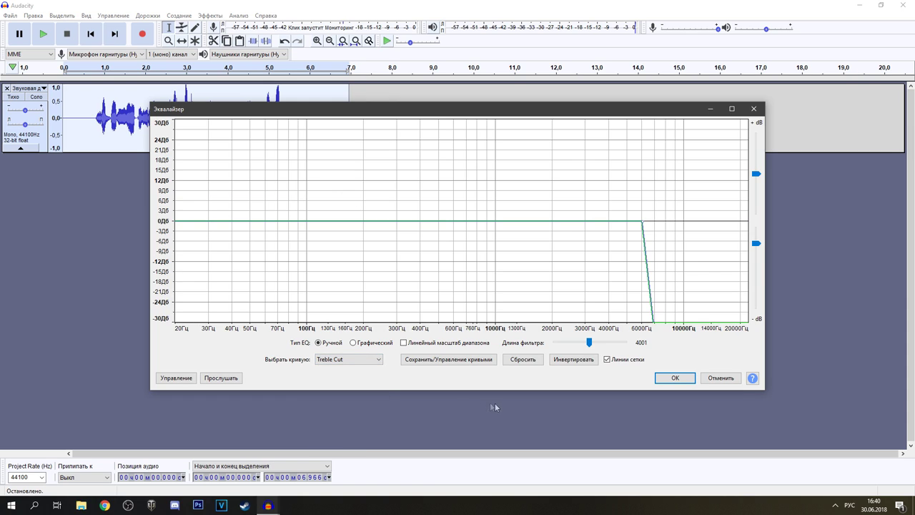
{"action": "left_click", "coordinate": [327, 361]}
{"action": "left_click", "coordinate": [350, 418]}
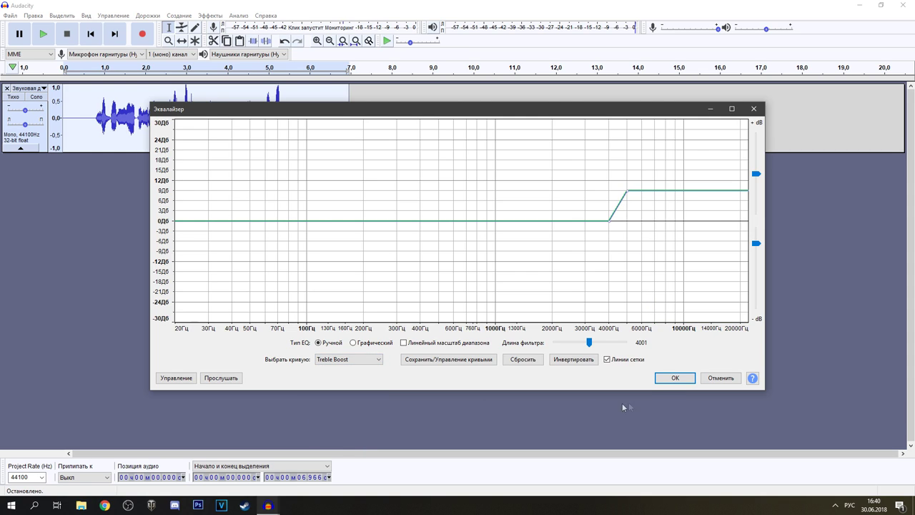
{"action": "left_click", "coordinate": [667, 378]}
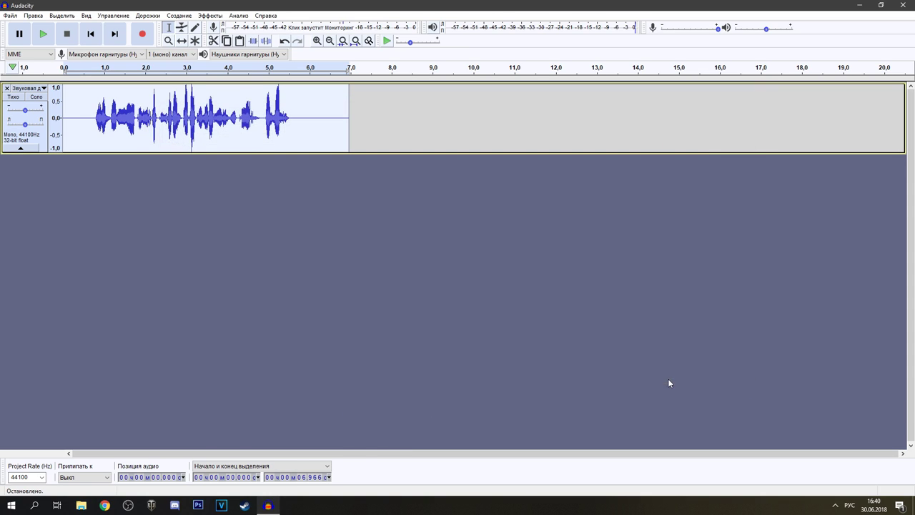
{"action": "left_click", "coordinate": [68, 127]}
{"action": "key", "text": "space"}
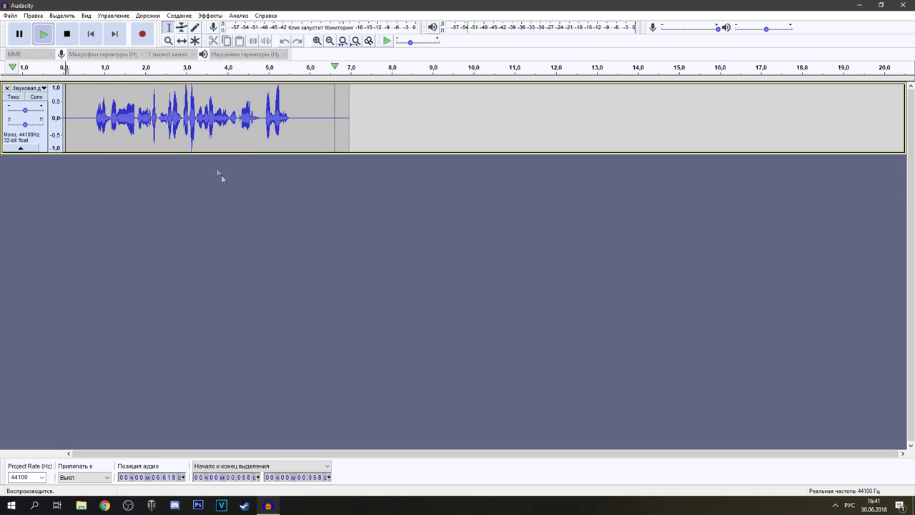
Normalize the whole recording to a maximum amplitude of -1.0 dB with DC offset removal, and play the result.
{"action": "key", "text": "ctrl+a"}
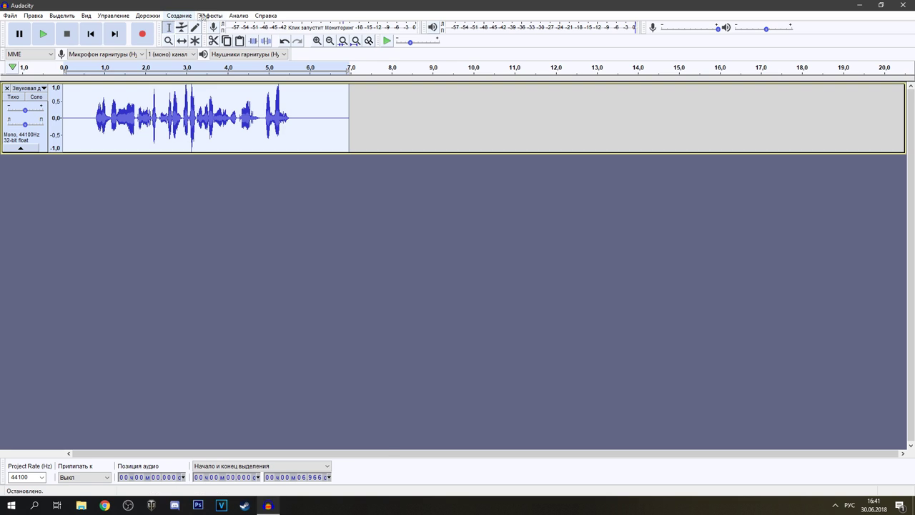
{"action": "left_click", "coordinate": [203, 15]}
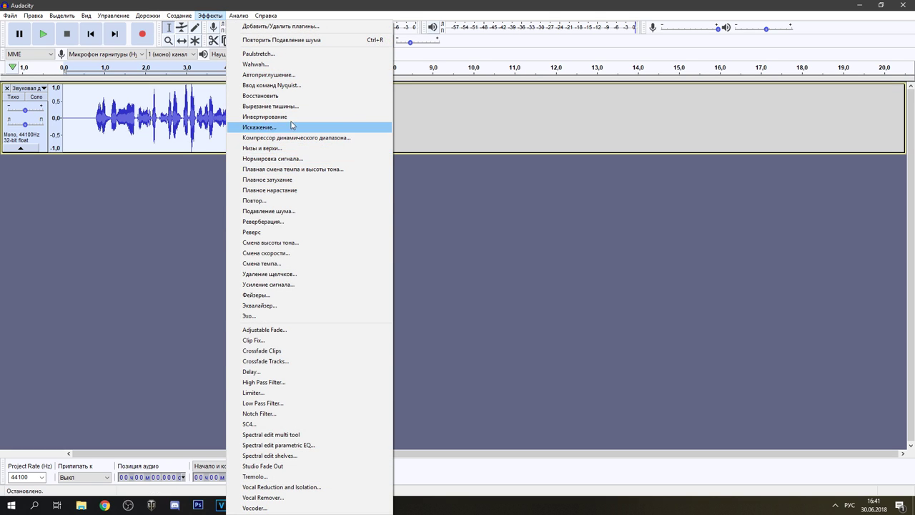
{"action": "left_click", "coordinate": [293, 159]}
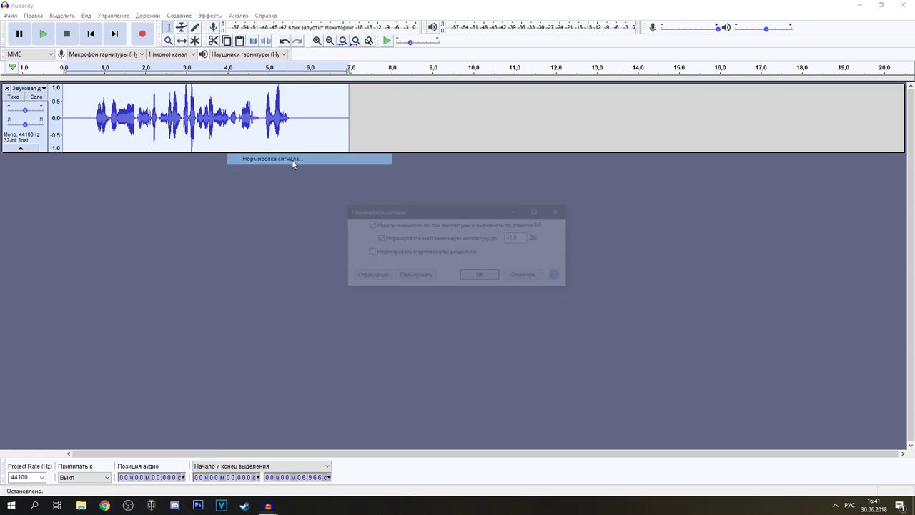
{"action": "left_click", "coordinate": [477, 276]}
{"action": "left_click", "coordinate": [210, 221]}
{"action": "key", "text": "space"}
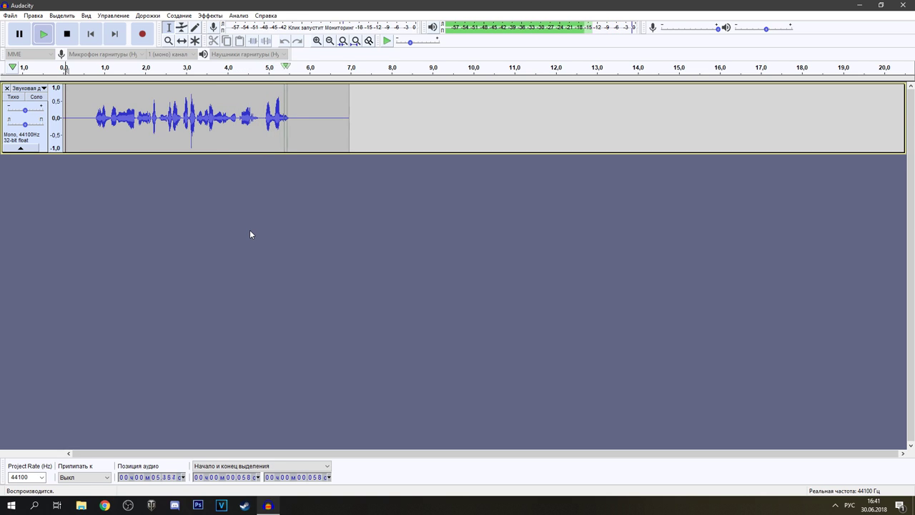
{"action": "key", "text": "space"}
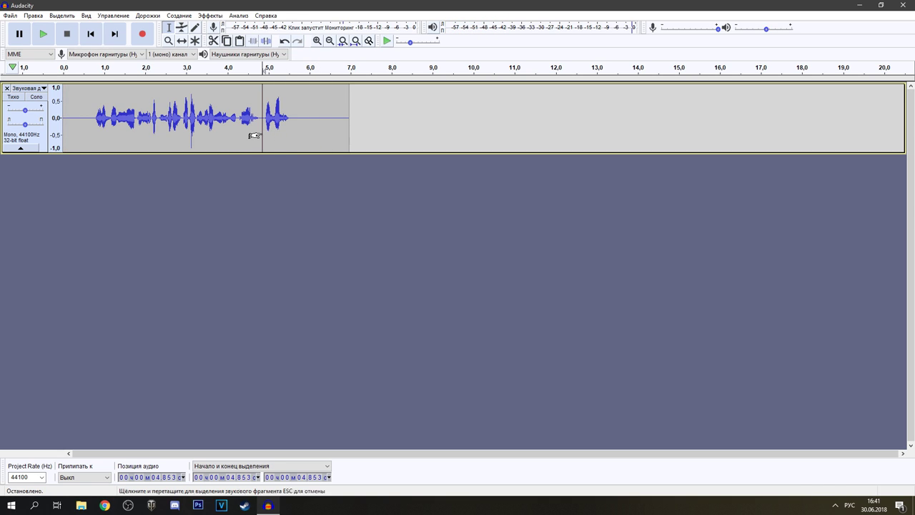
Apply a Soft Limit limiter to the whole recording with a -3 dB limit, 10 ms hold and no make-up gain, and play it.
{"action": "double_click", "coordinate": [262, 133]}
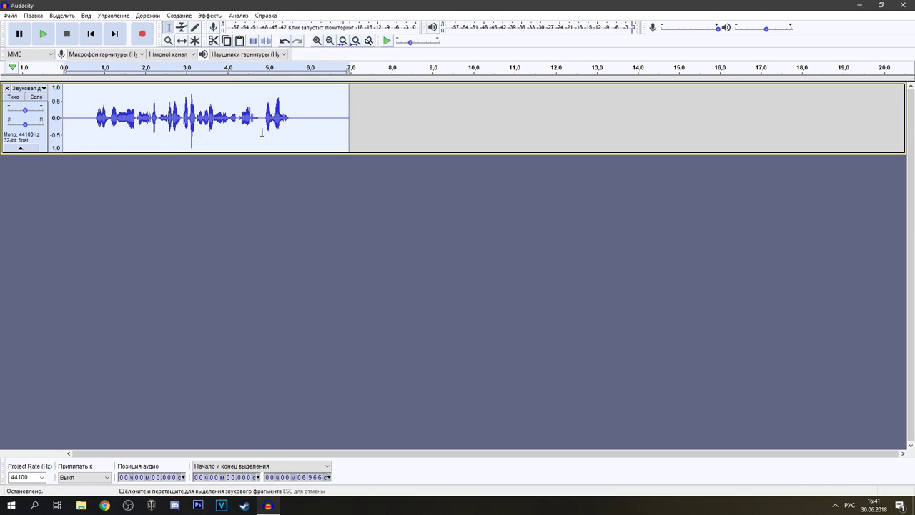
{"action": "left_click", "coordinate": [210, 16]}
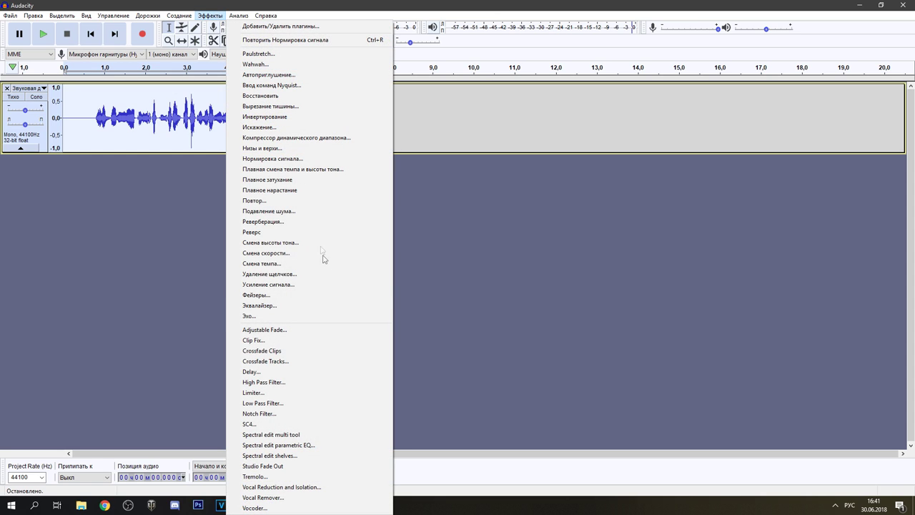
{"action": "left_click", "coordinate": [273, 394]}
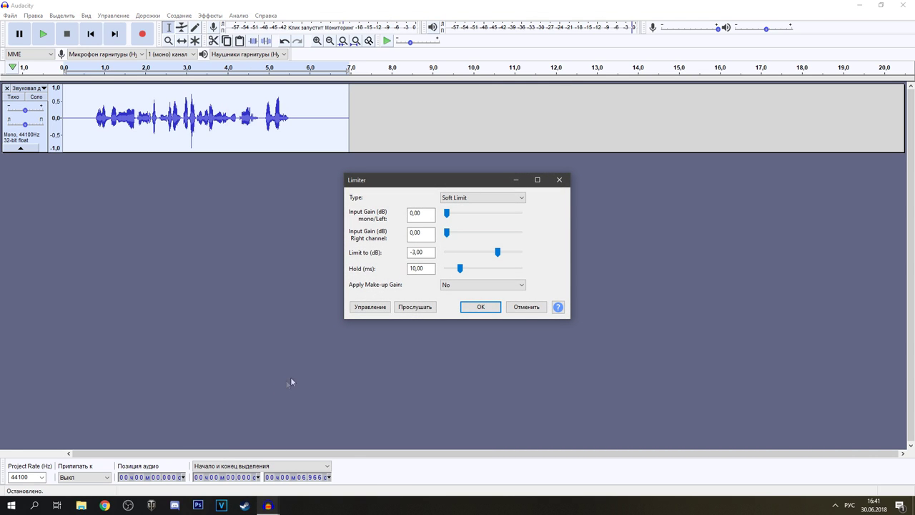
{"action": "left_click", "coordinate": [491, 309]}
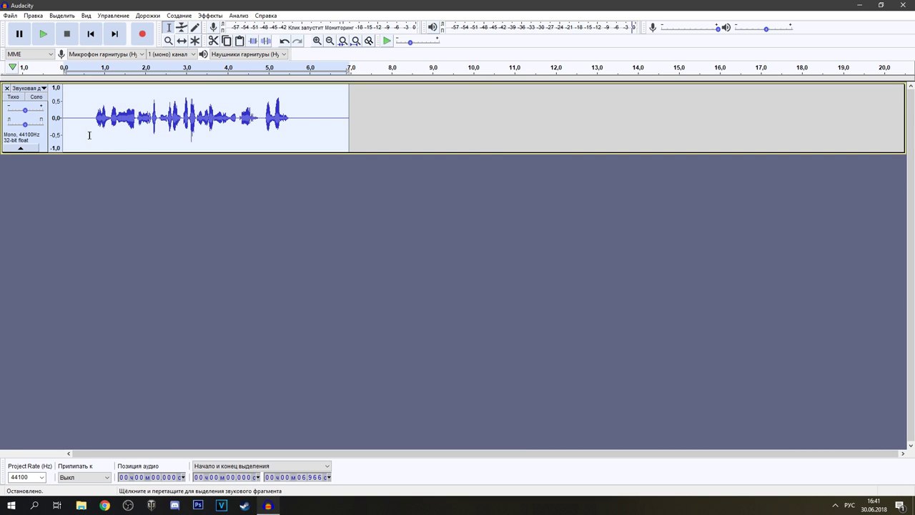
{"action": "left_click", "coordinate": [67, 130]}
{"action": "key", "text": "space"}
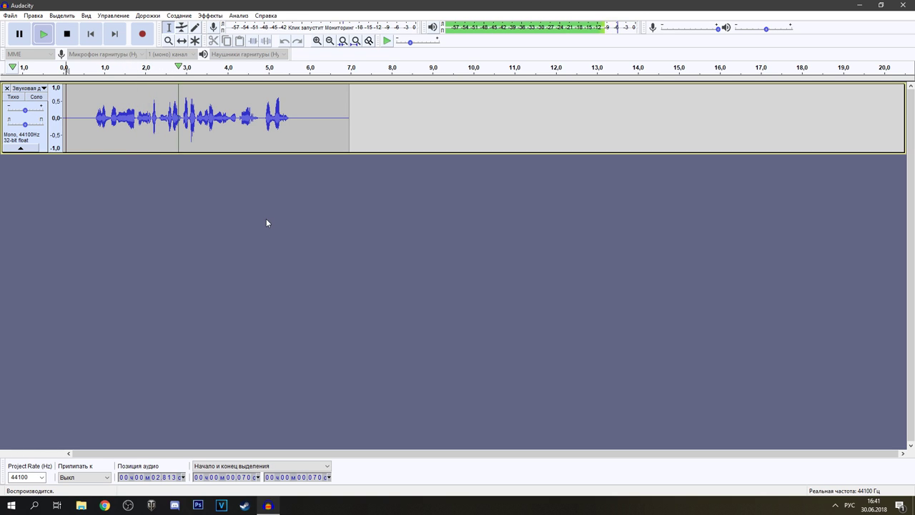
Step back through the edit history to the original unprocessed recording and play it for comparison.
{"action": "double_click", "coordinate": [294, 137]}
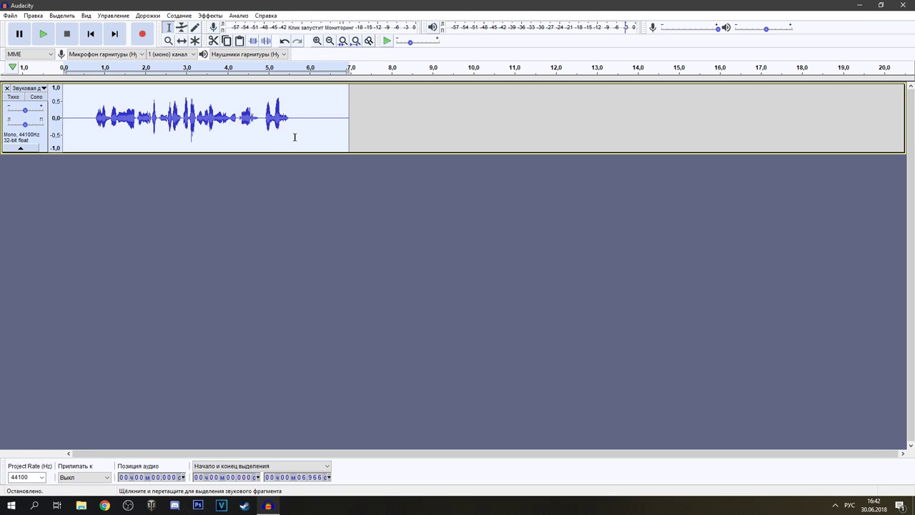
{"action": "left_click", "coordinate": [285, 41]}
{"action": "left_click", "coordinate": [285, 41]}
{"action": "left_click", "coordinate": [285, 41]}
{"action": "left_click", "coordinate": [284, 41]}
{"action": "left_click", "coordinate": [284, 41]}
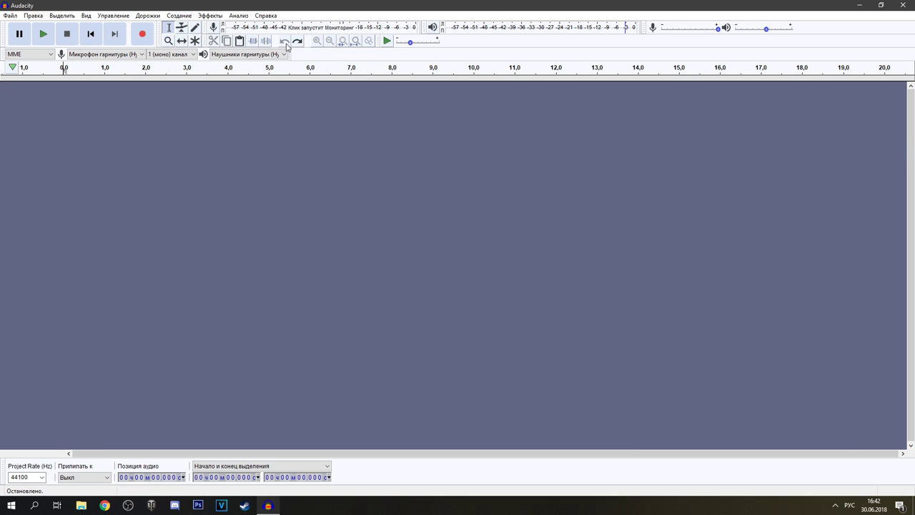
{"action": "left_click", "coordinate": [297, 40]}
{"action": "left_click", "coordinate": [81, 132]}
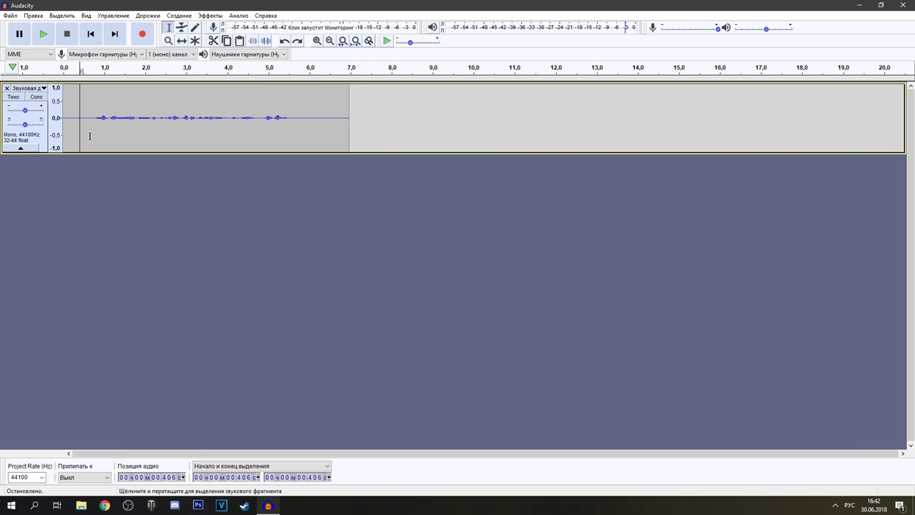
{"action": "key", "text": "space"}
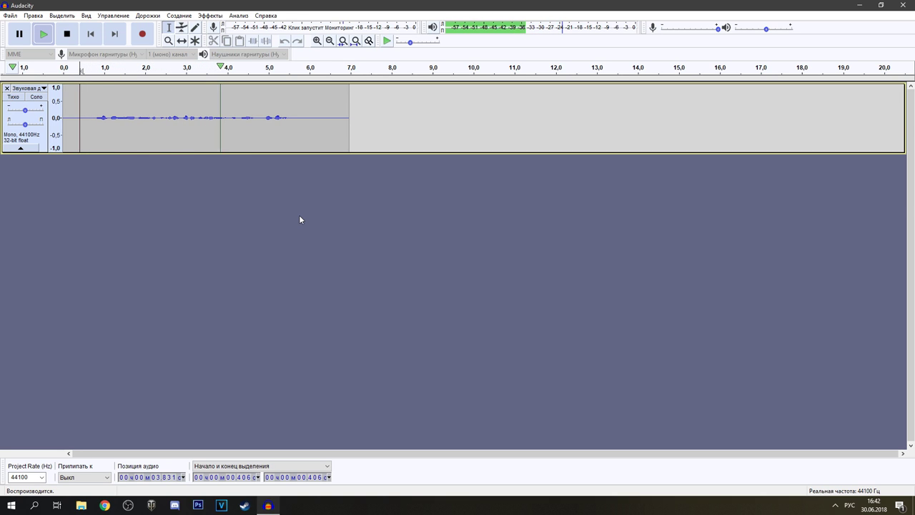
Redo the undone processing to bring back the louder version, play it, and select the whole recording.
{"action": "key", "text": "ctrl+y"}
{"action": "key", "text": "space"}
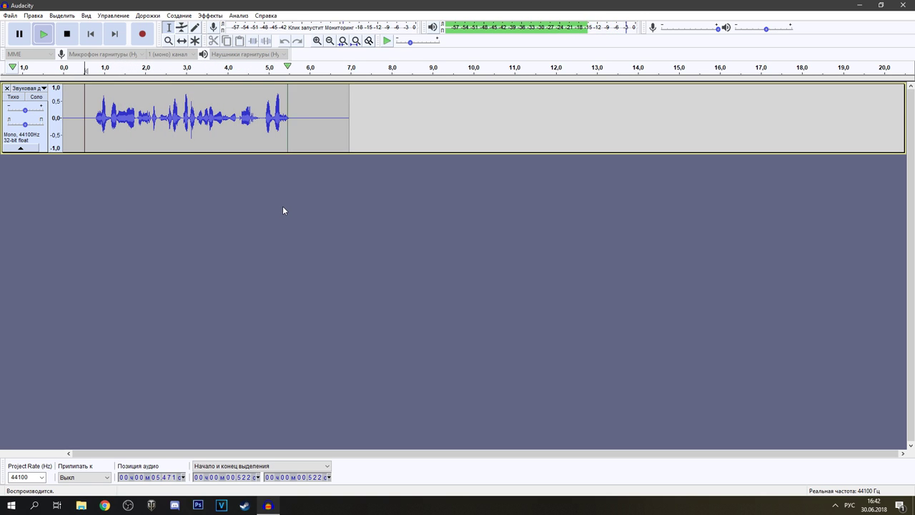
{"action": "key", "text": "space"}
{"action": "key", "text": "ctrl+a"}
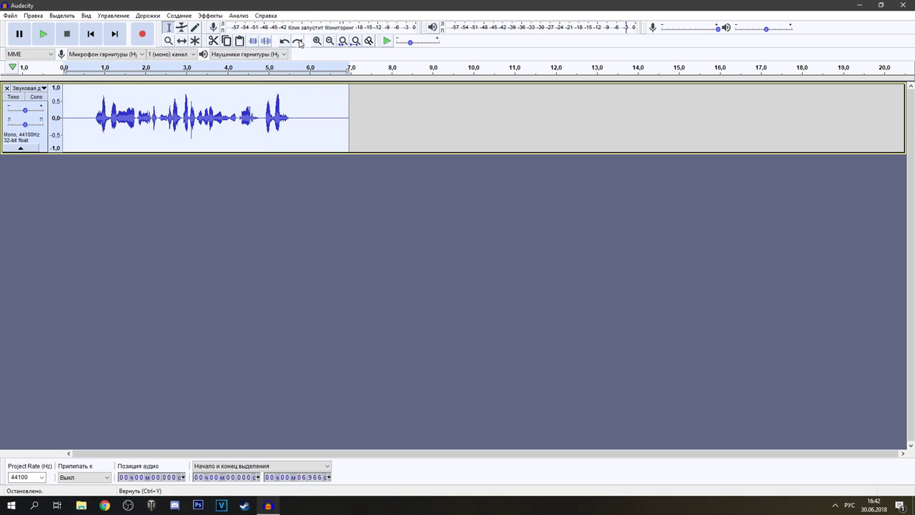